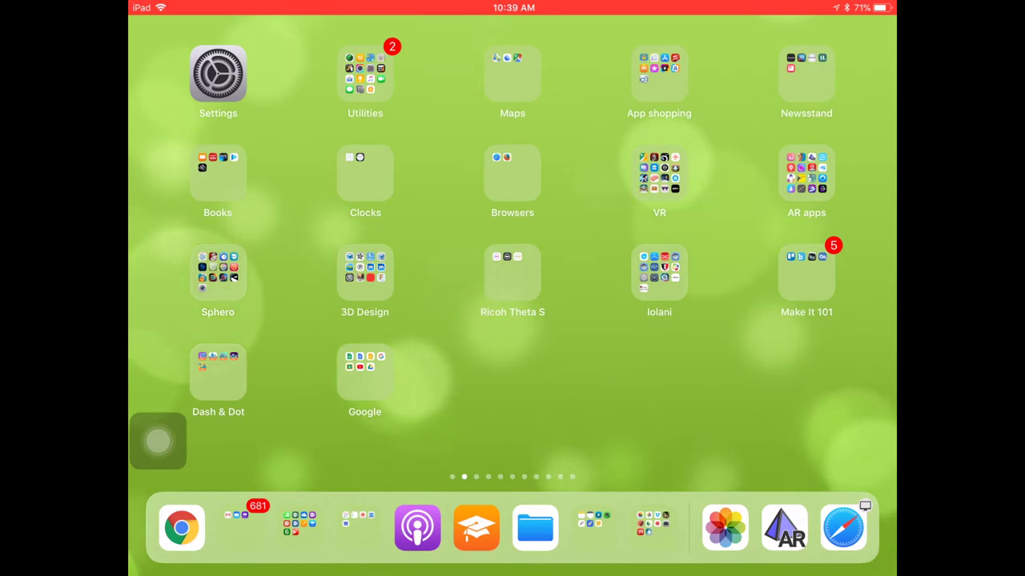
Step: Open the AR apps folder, flip to its second page, then return to the first
click(807, 172)
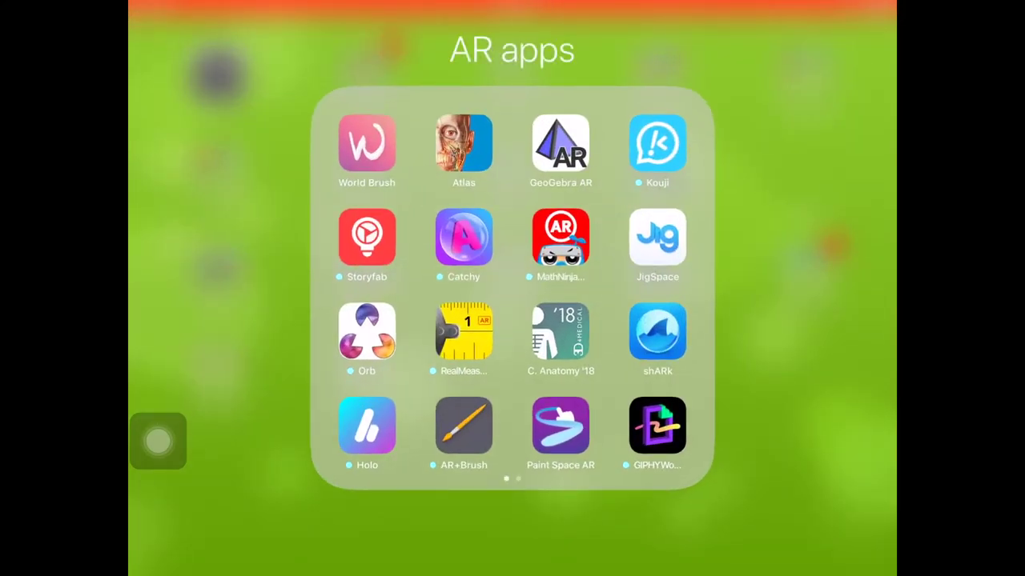
scroll(513, 288, right, 5)
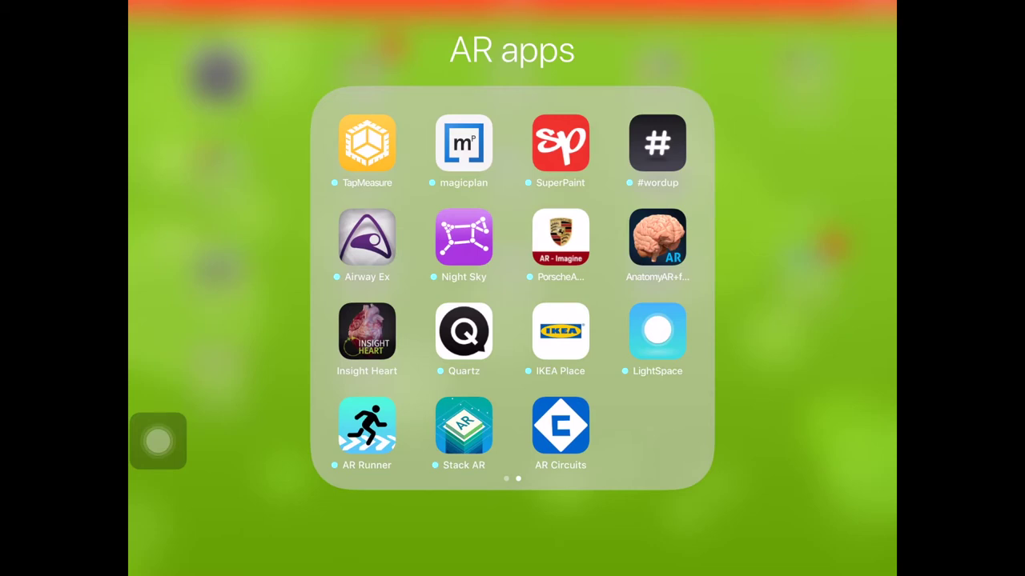
scroll(513, 288, left, 5)
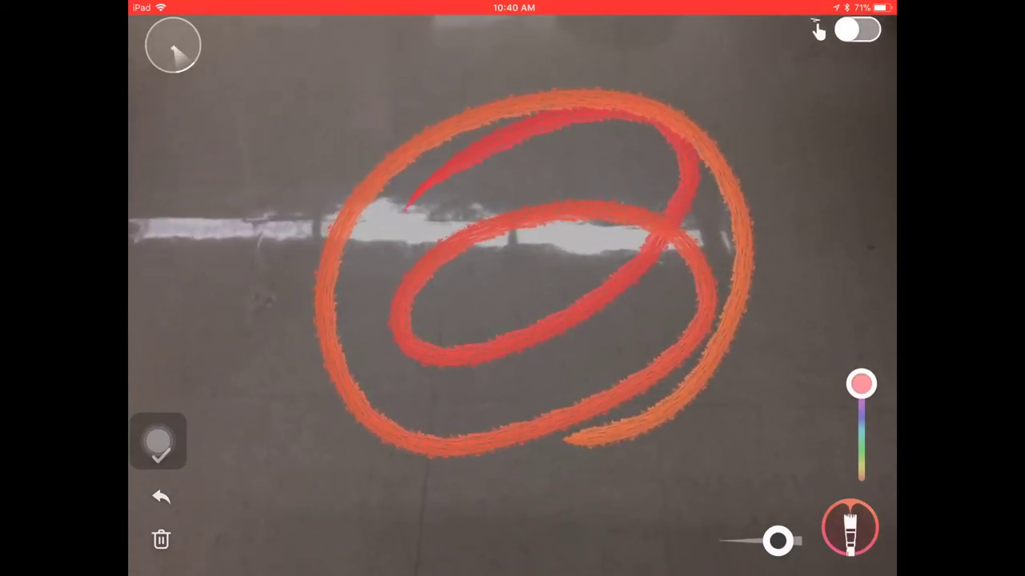
Step: Leave the orange-red World Brush scribble and return to the home screen
key(super)
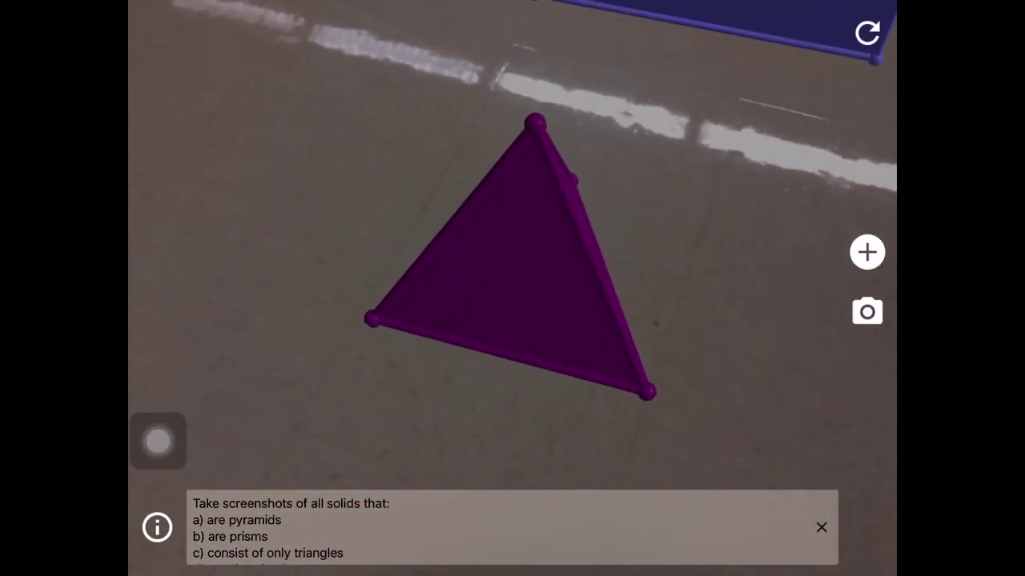
Step: Capture a screenshot of the purple triangular pyramid placed in GeoGebra AR
click(867, 312)
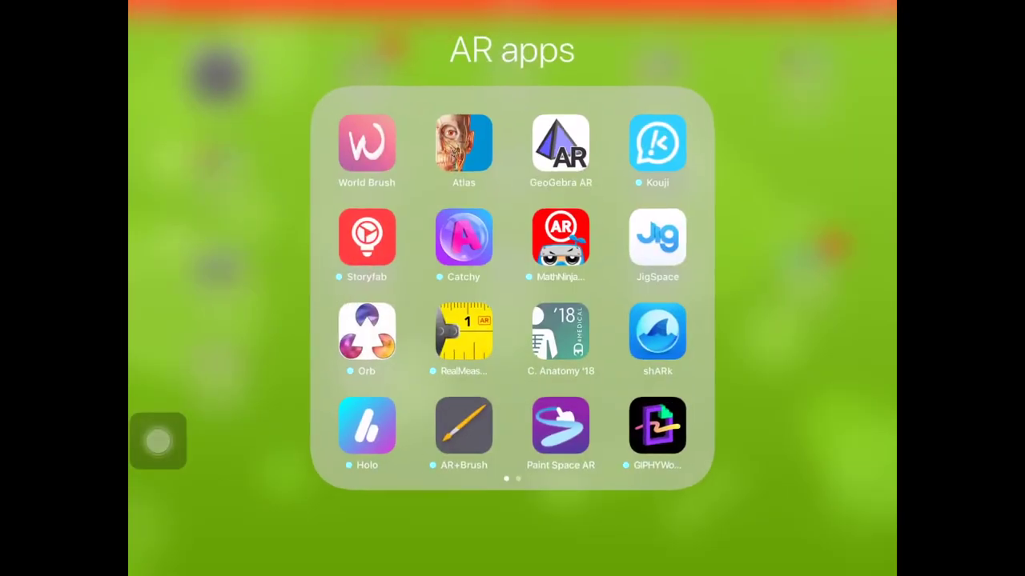
Step: Show the folder's second page with TapMeasure, magicplan, IKEA Place and AR Circuits
scroll(512, 288, right, 5)
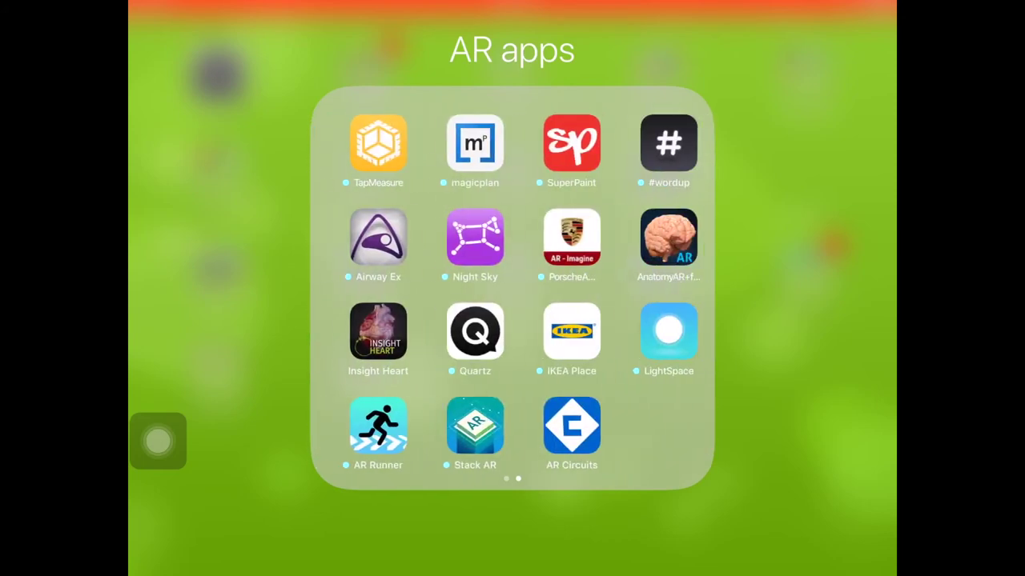